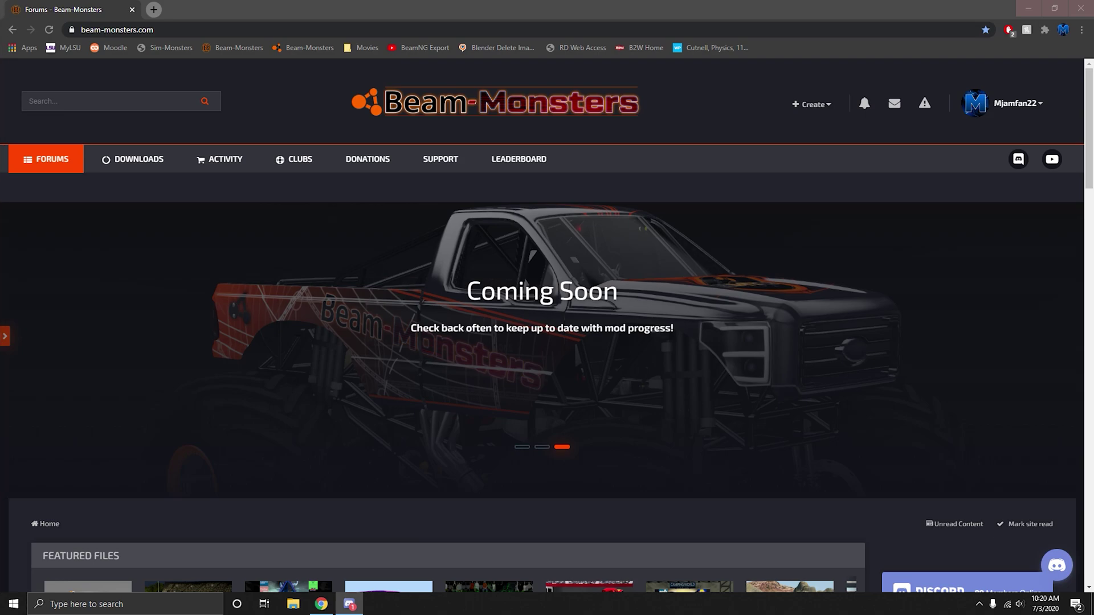
# Switch to Discord and follow the beammp.com download link in the BeamMP server's announcements channel.
pyautogui.hotkey('alt', 'Tab')
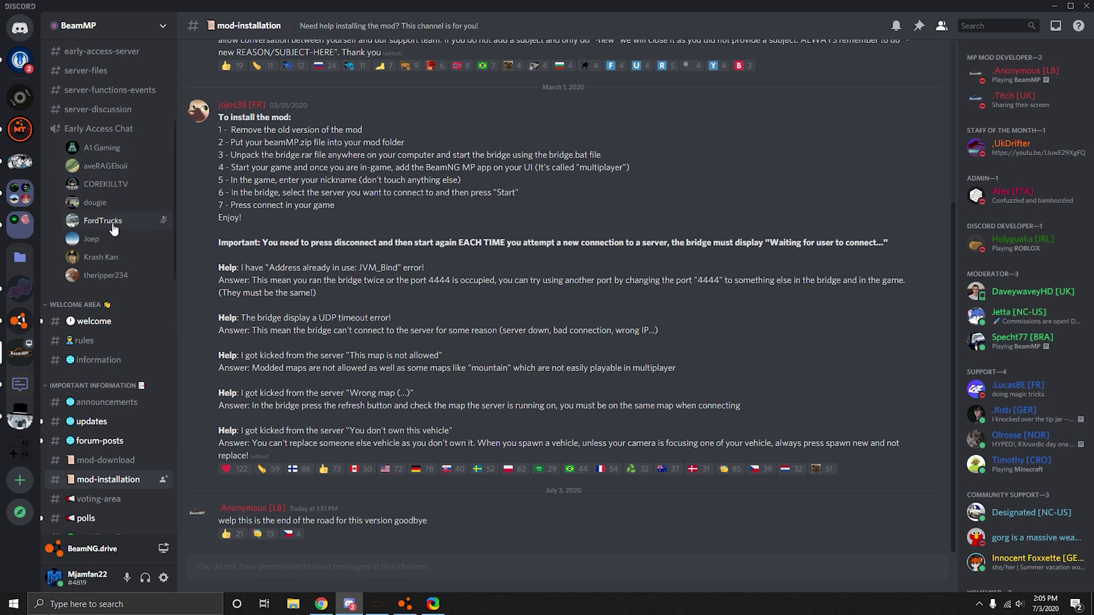
pyautogui.click(90, 406)
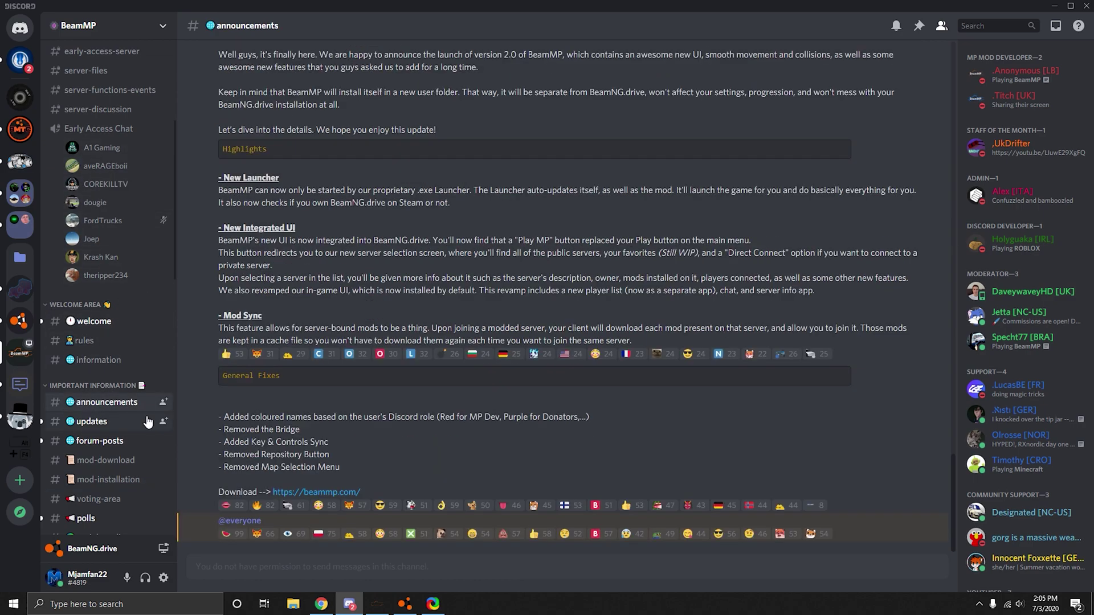
pyautogui.click(328, 494)
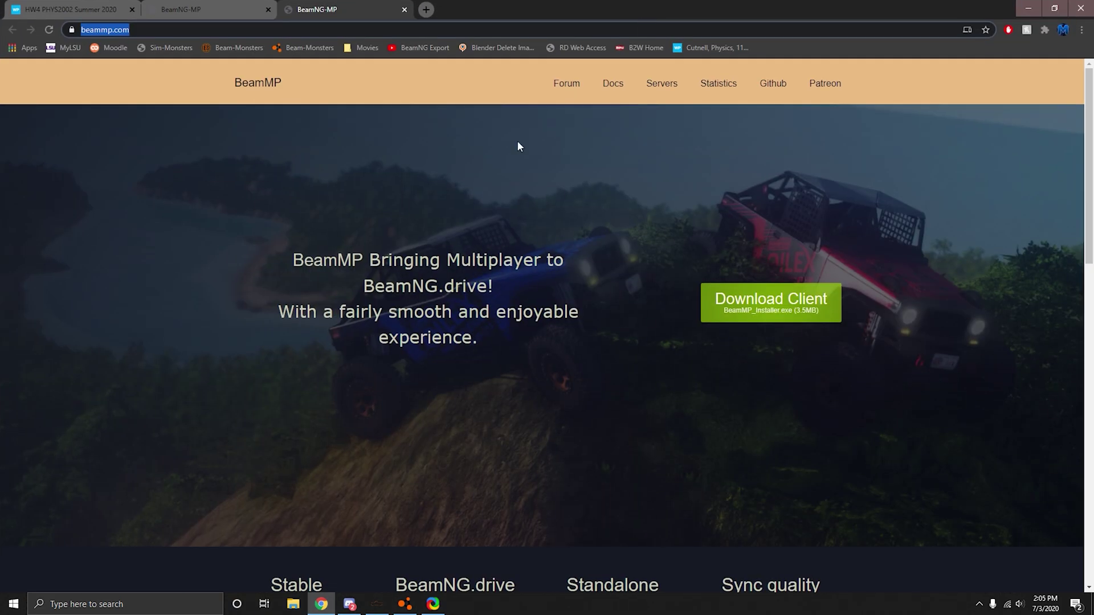
# Download the BeamMP client installer, BeamMP_Installer.exe, from beammp.com.
pyautogui.click(135, 35)
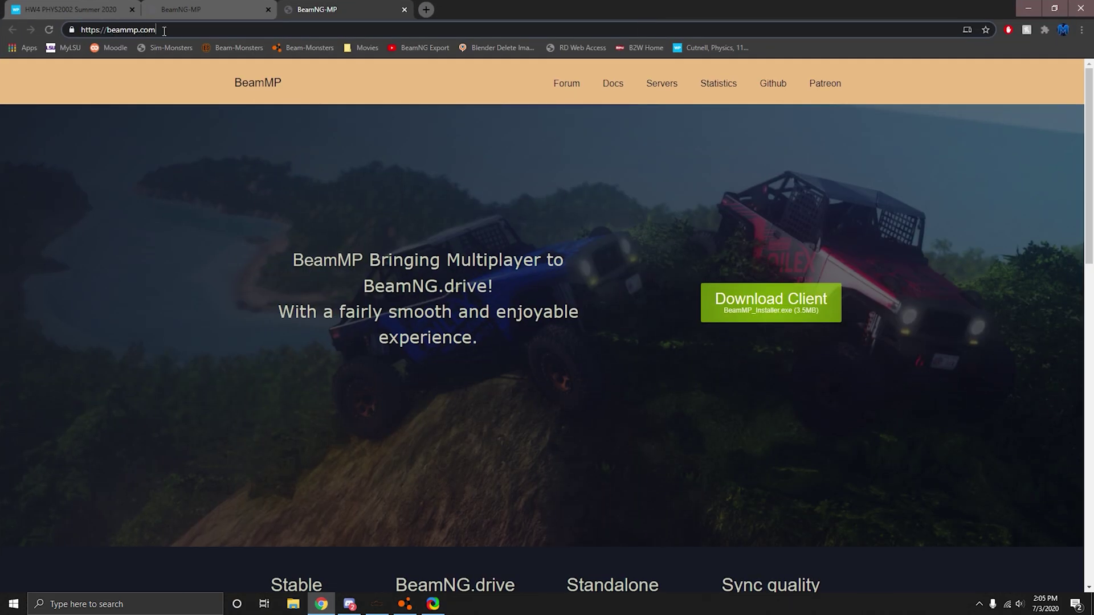
pyautogui.click(771, 315)
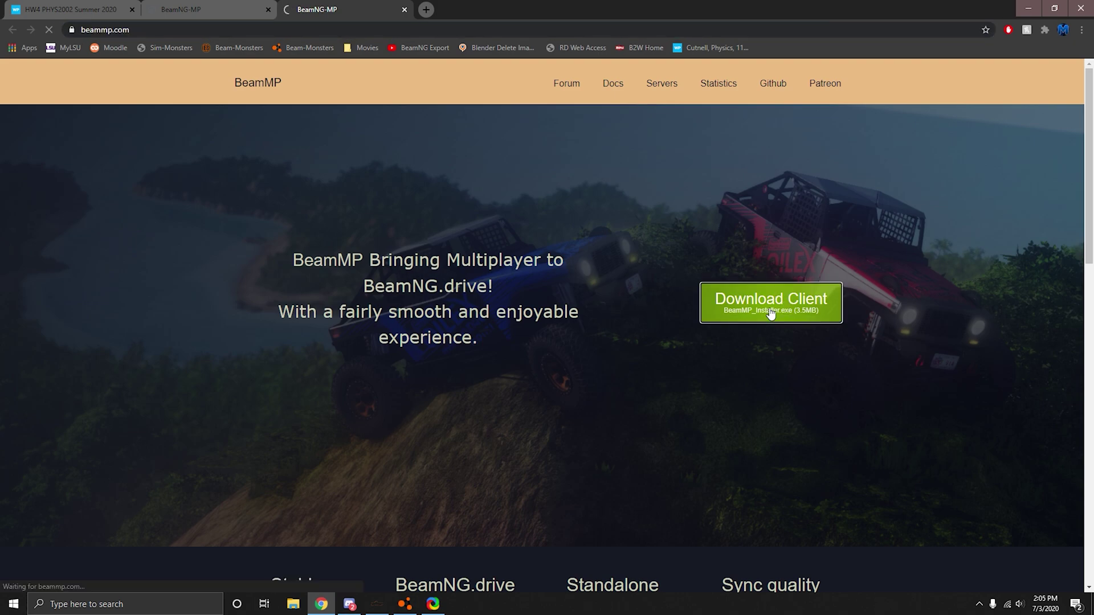
pyautogui.click(214, 579)
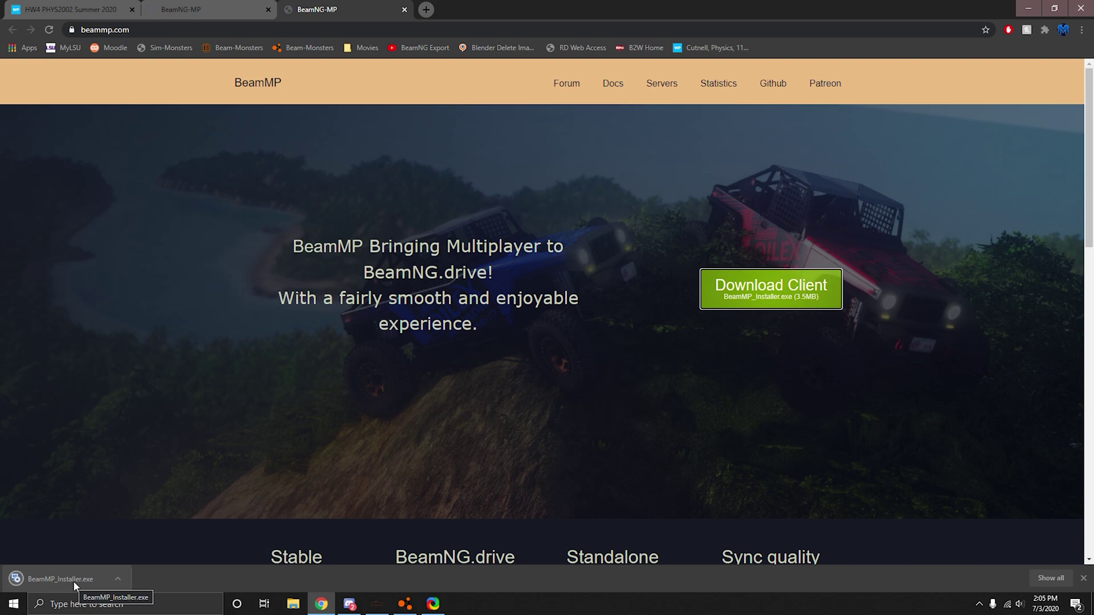
# Open BeamMP_Installer (1).rar from the Downloads folder in 7-Zip and clear the other windows off the desktop.
pyautogui.click(293, 604)
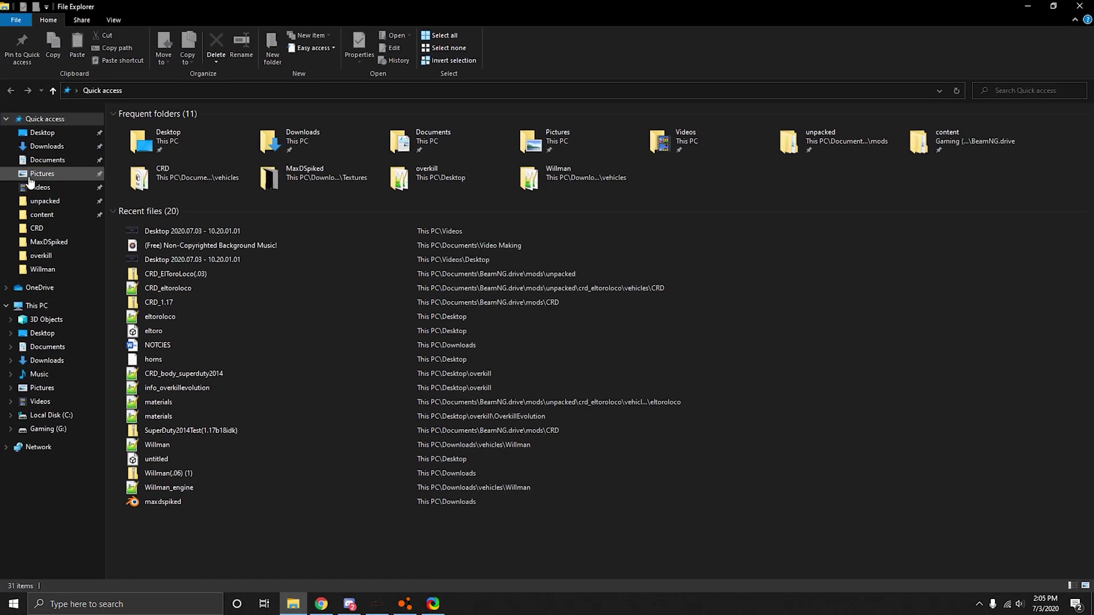
pyautogui.click(46, 145)
pyautogui.rightClick(155, 143)
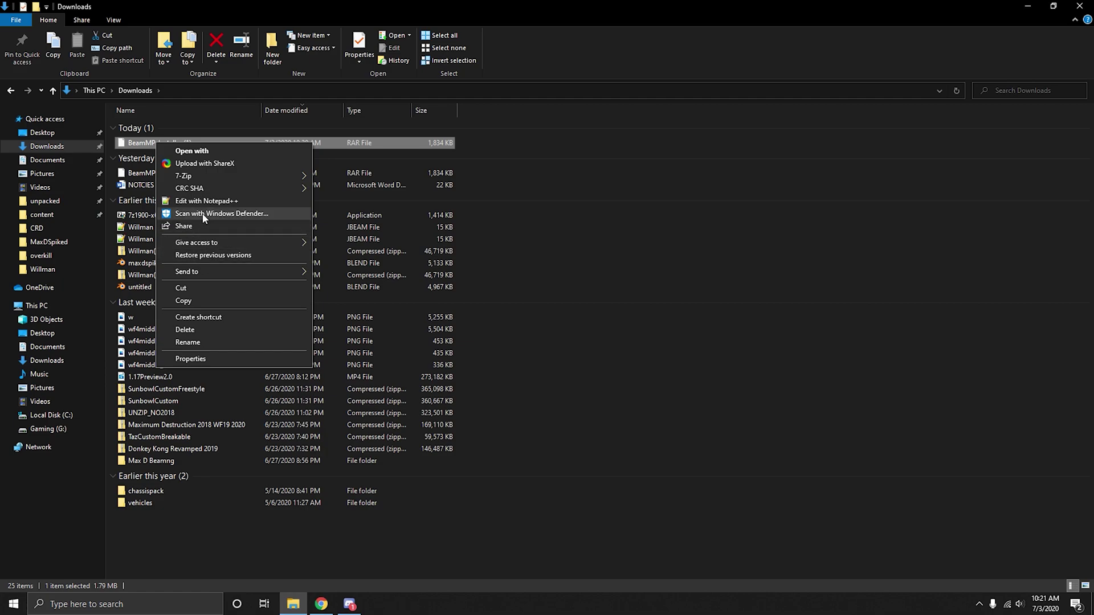
pyautogui.moveTo(284, 176)
pyautogui.click(353, 179)
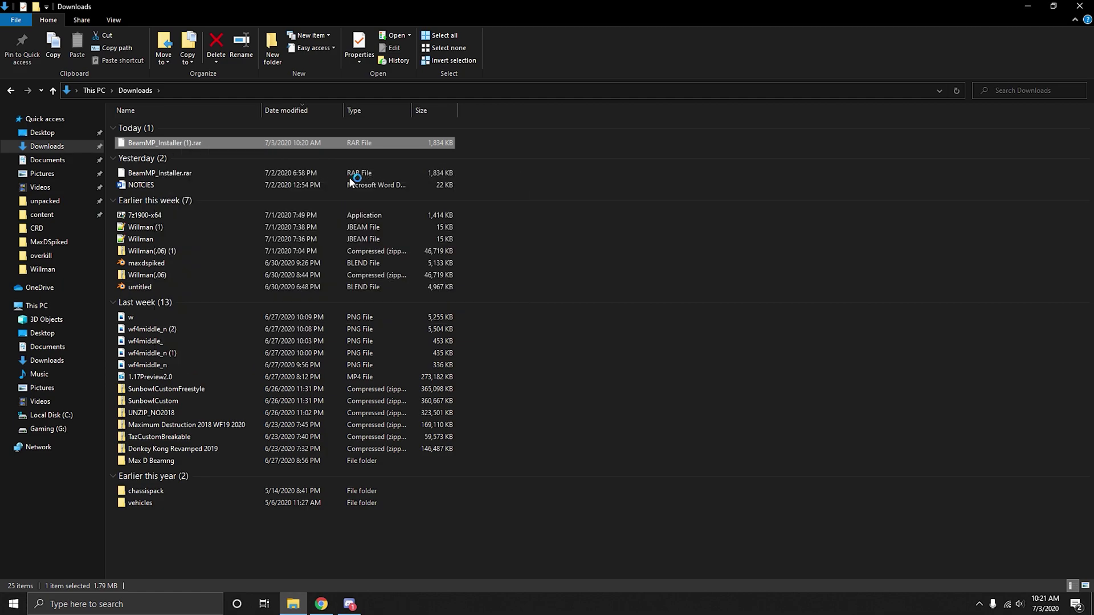
pyautogui.click(1034, 6)
pyautogui.click(1054, 6)
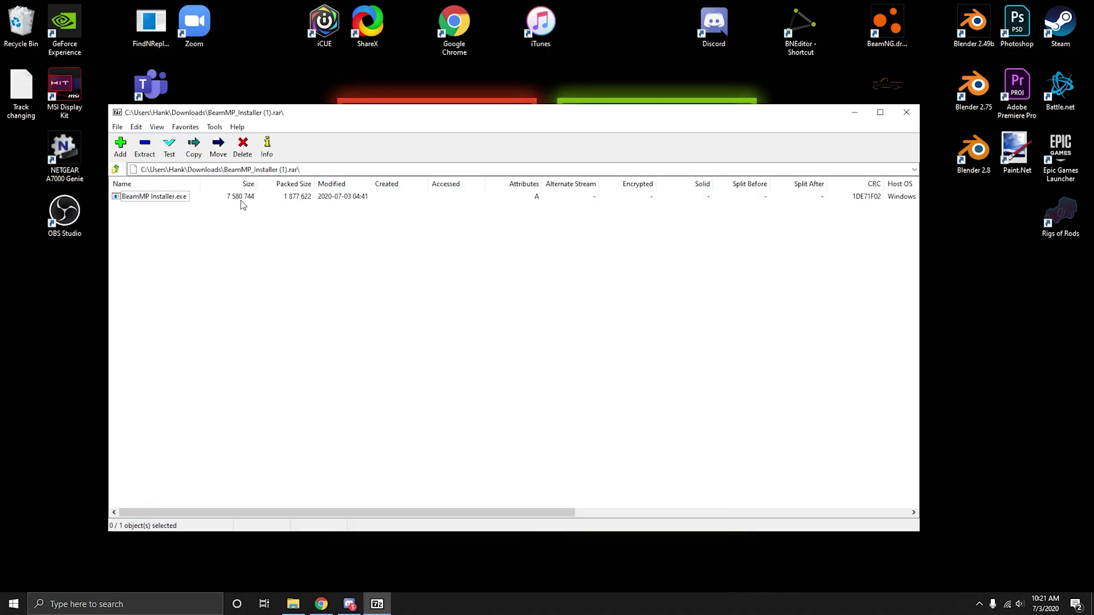
# Try to extract BeamMP Installer.exe from the archive to the desktop, then close the archive.
pyautogui.moveTo(182, 202); pyautogui.dragTo(60, 436)
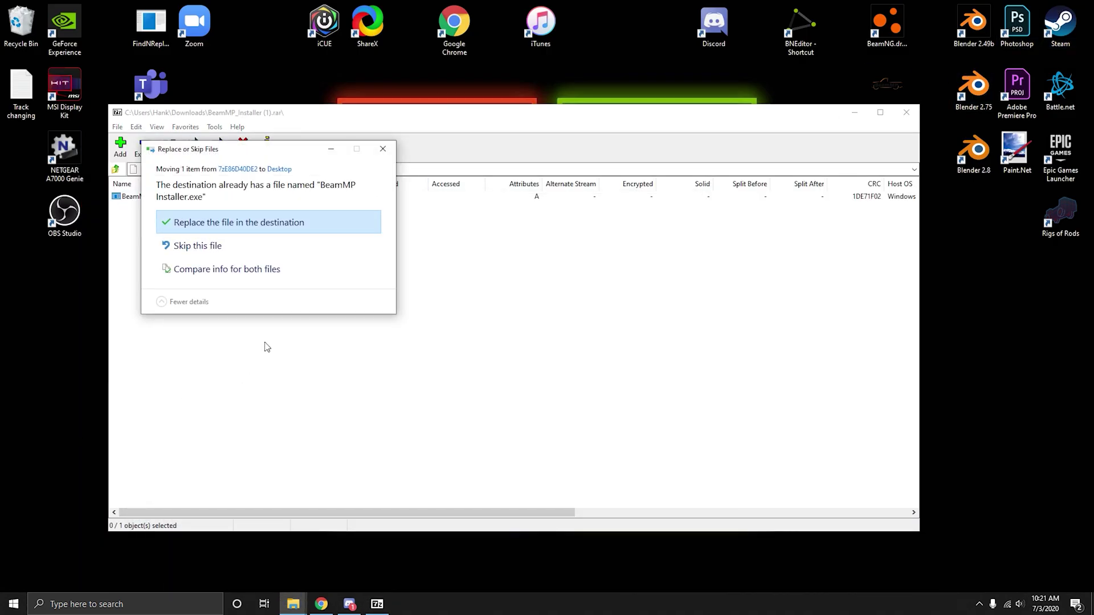
pyautogui.click(383, 149)
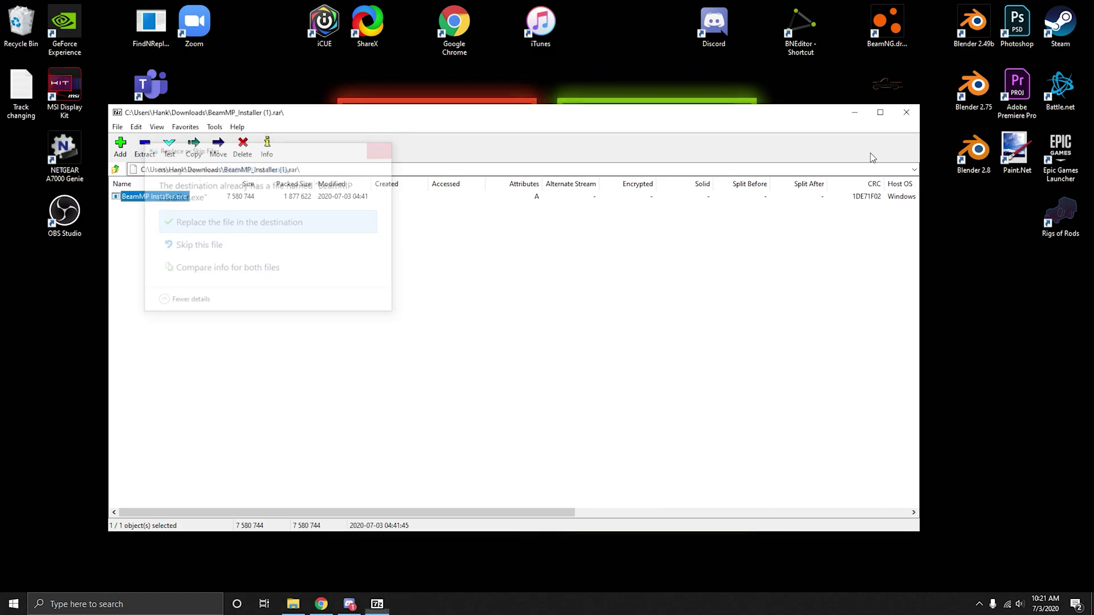
pyautogui.click(906, 113)
# Run BeamMP Installer from the desktop up to its modify, repair or remove options and cancel the setup.
pyautogui.doubleClick(459, 350)
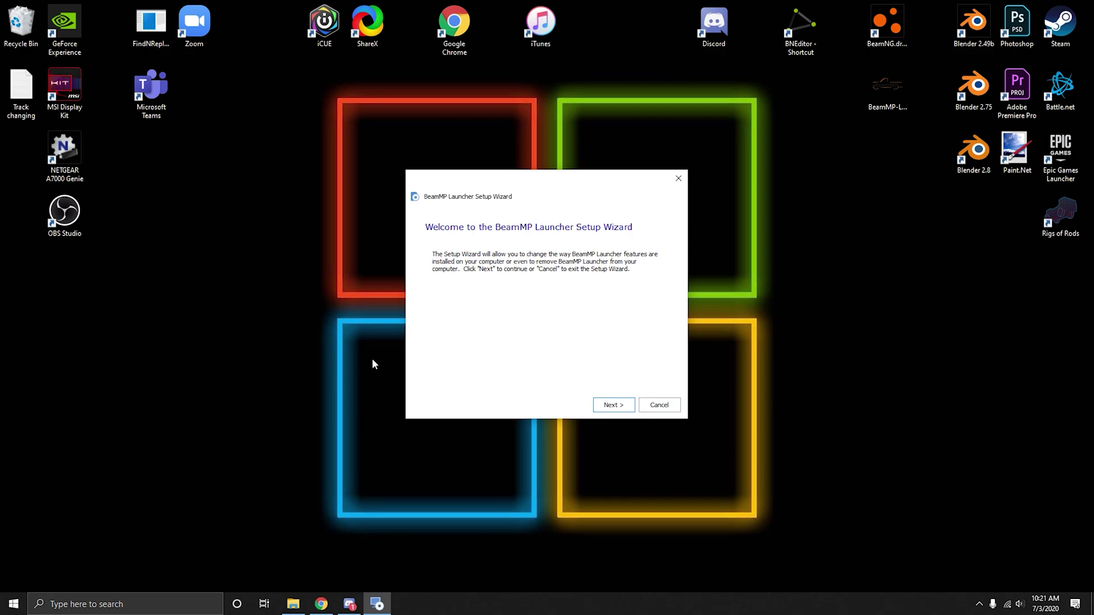
pyautogui.click(617, 407)
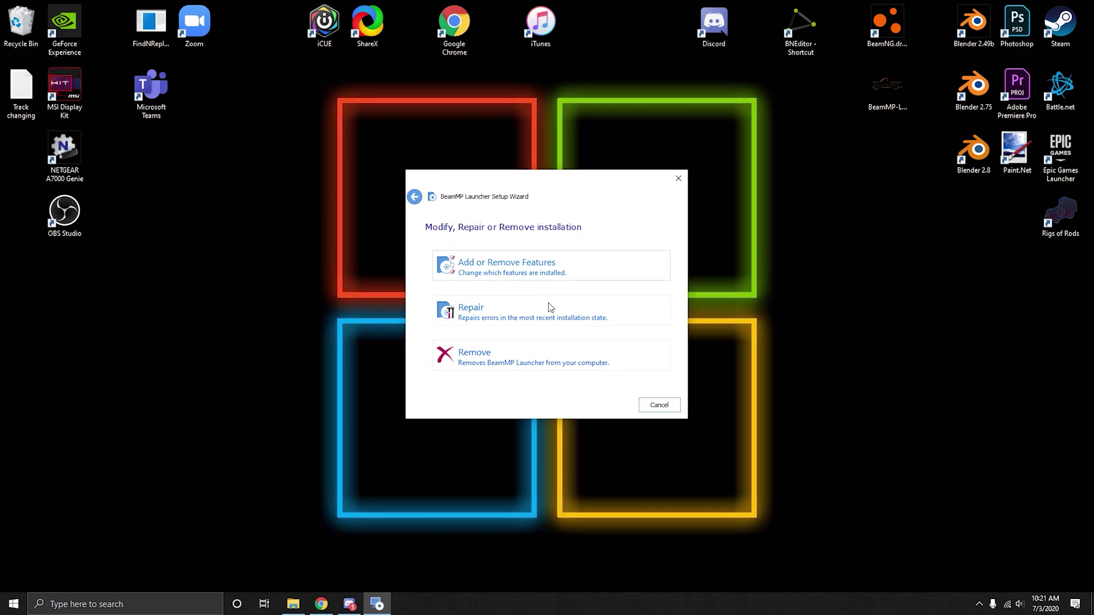
pyautogui.click(665, 407)
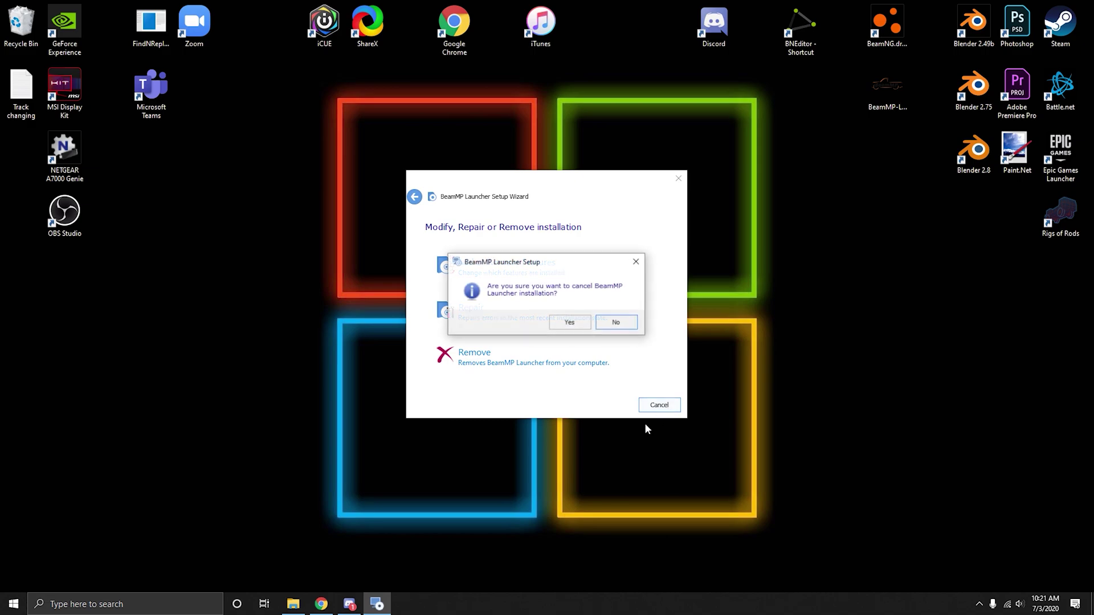
pyautogui.click(569, 322)
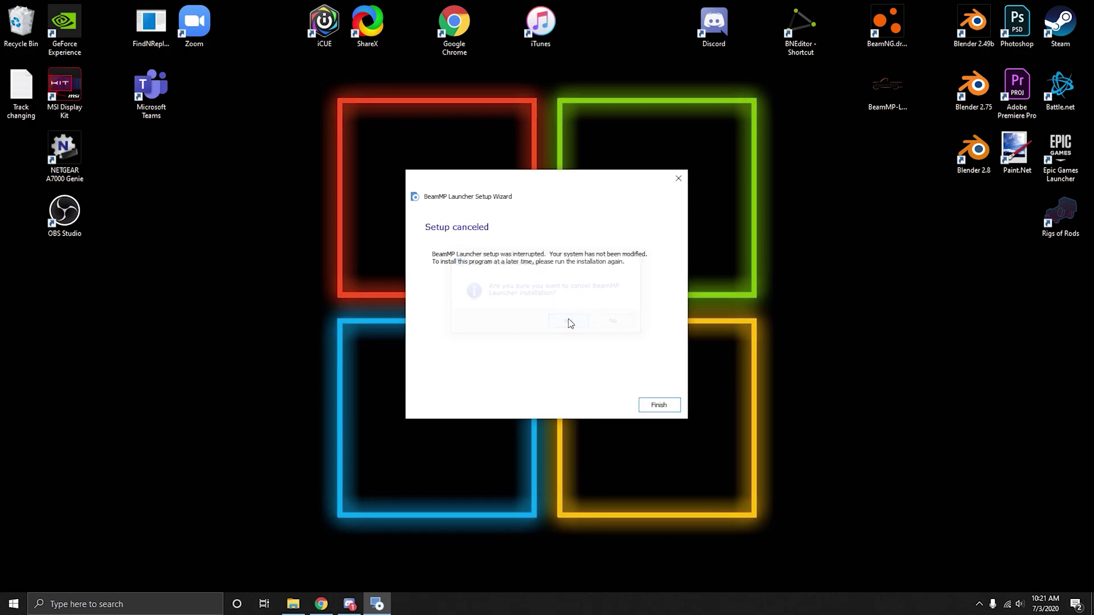
pyautogui.click(683, 185)
# Start BeamMP-Launcher from its desktop shortcut and allow it to make changes to the device.
pyautogui.moveTo(508, 335); pyautogui.dragTo(527, 344)
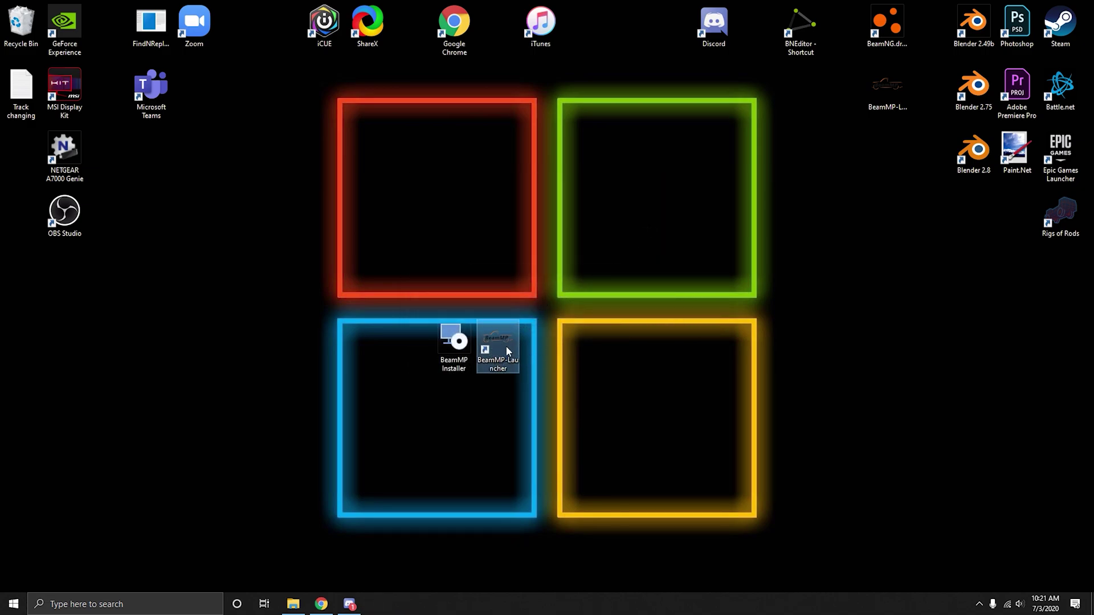
pyautogui.click(504, 375)
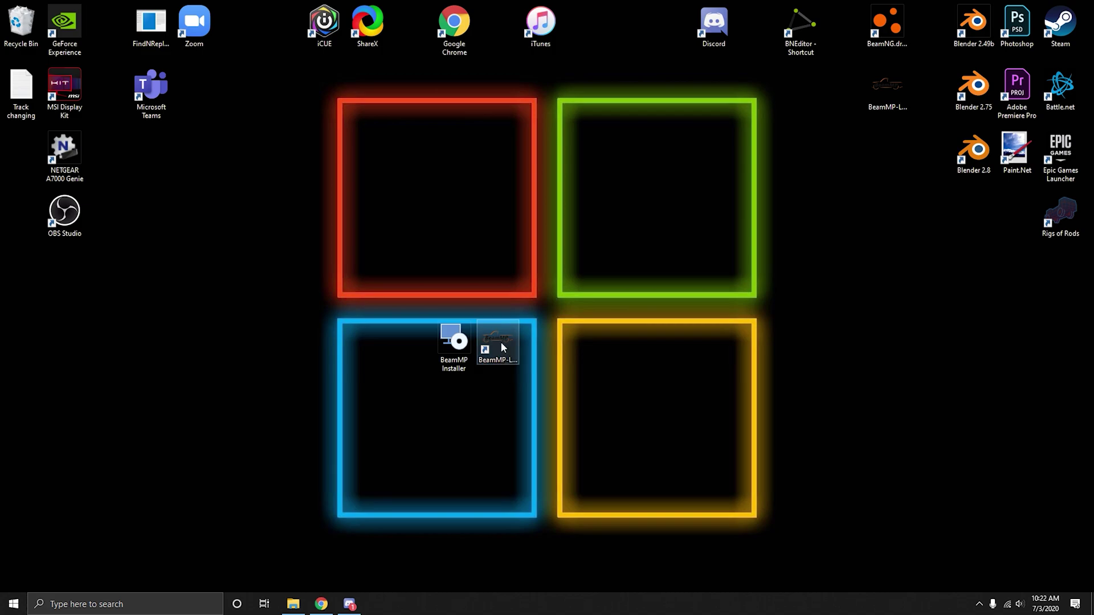
pyautogui.doubleClick(501, 341)
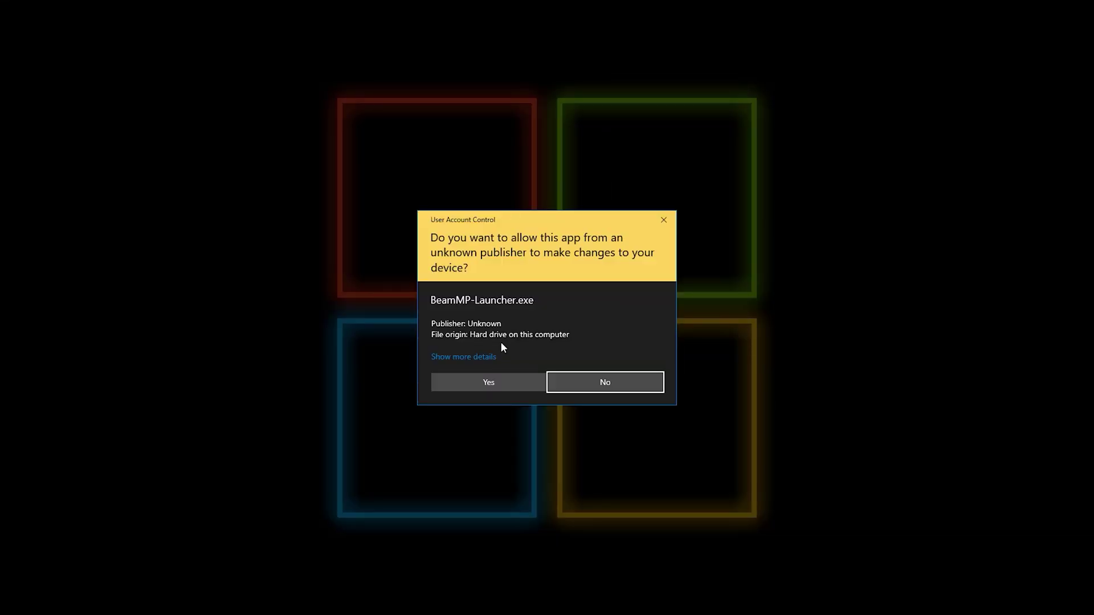
pyautogui.click(486, 382)
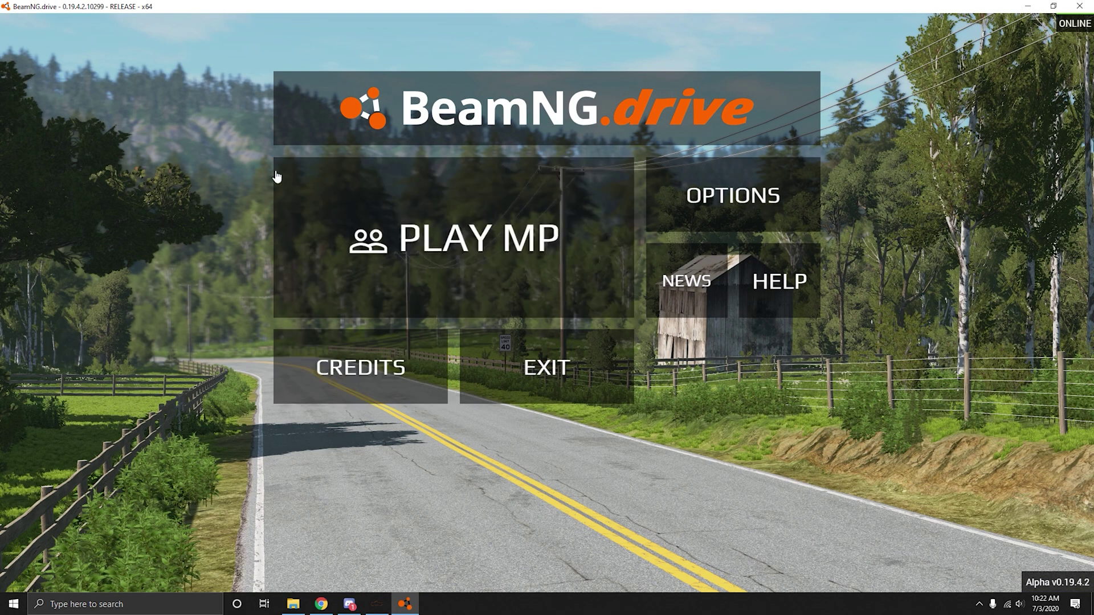
# Open the multiplayer section and look through its server list, favorites and direct connect pages.
pyautogui.click(404, 253)
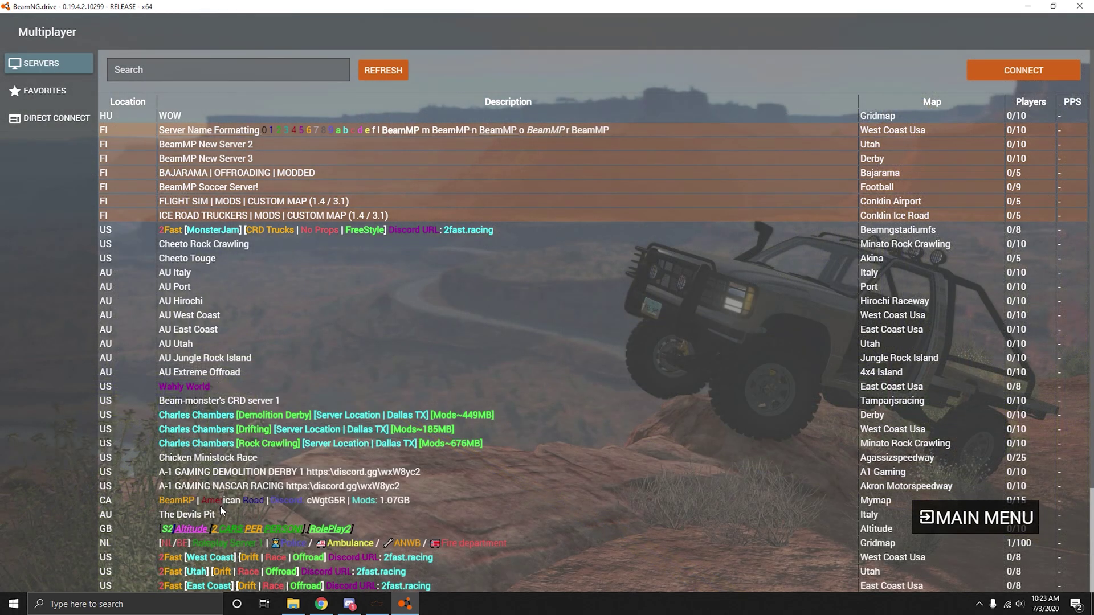
pyautogui.scroll(-2, 223, 382)
pyautogui.scroll(2, 234, 373)
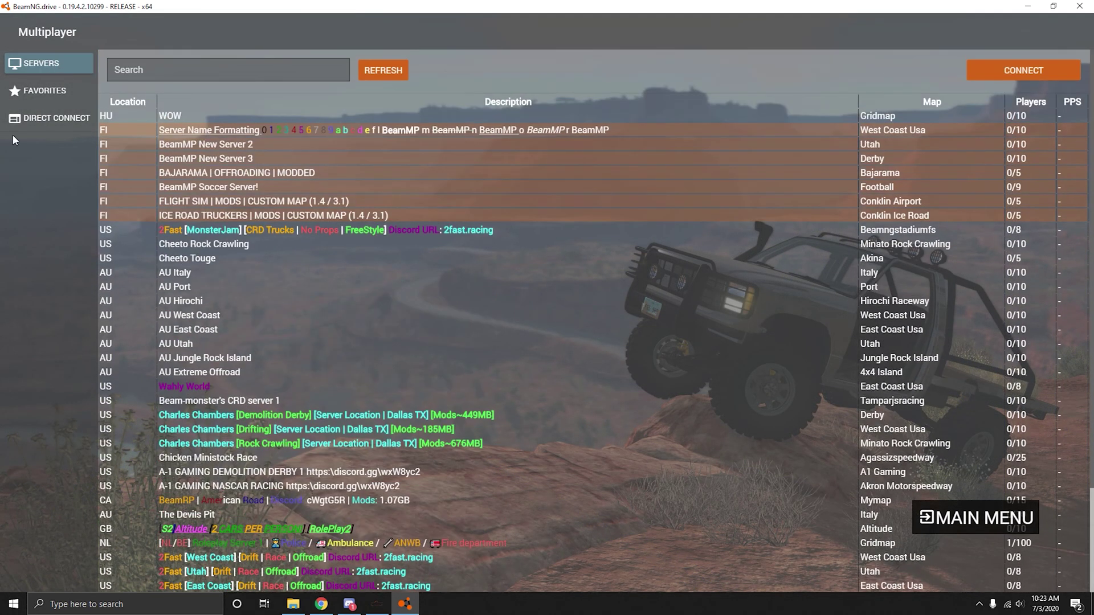
pyautogui.click(44, 91)
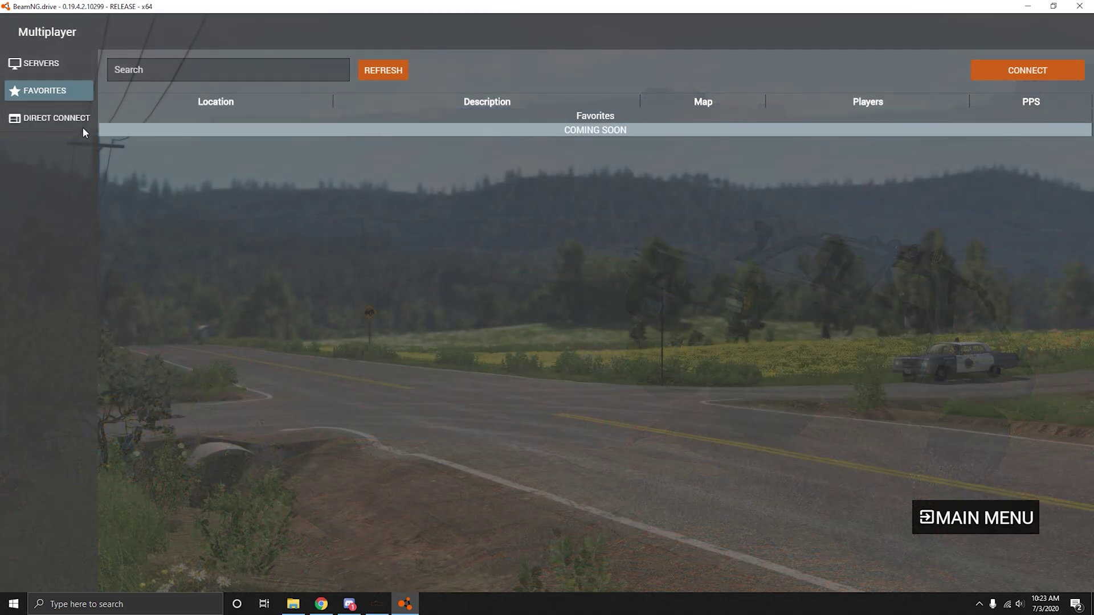
pyautogui.click(79, 121)
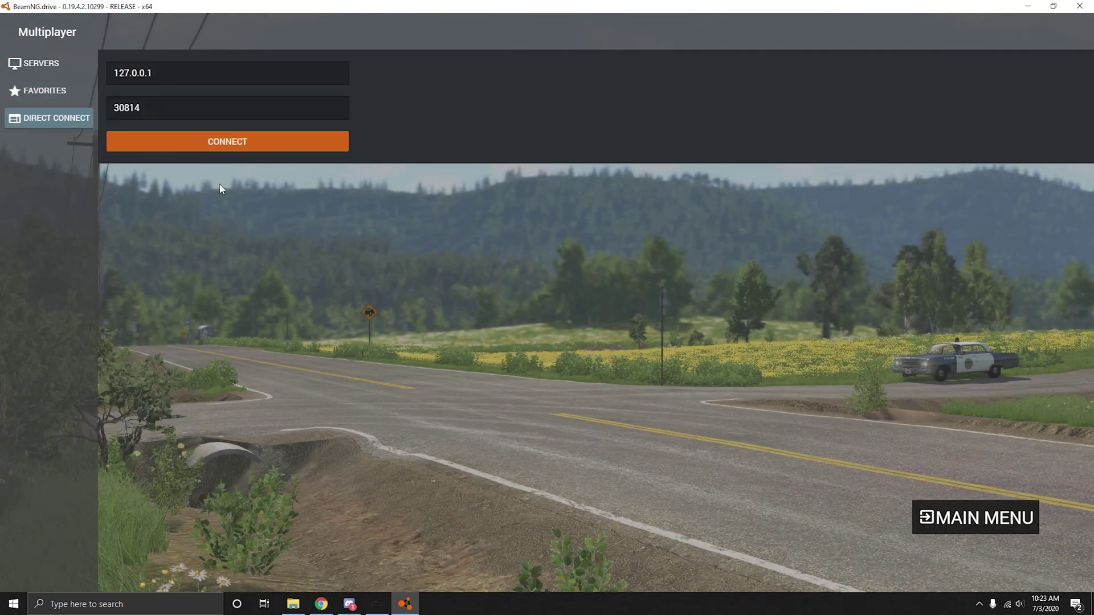
# Return to the server list and connect to Beam-monster's CRD server 1.
pyautogui.click(36, 64)
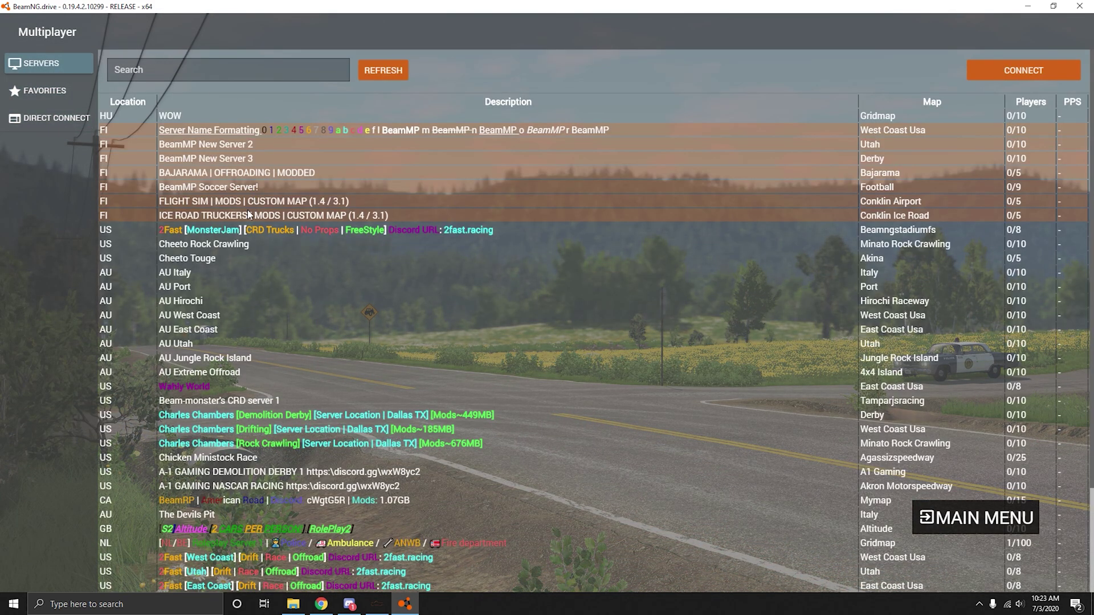
pyautogui.click(229, 401)
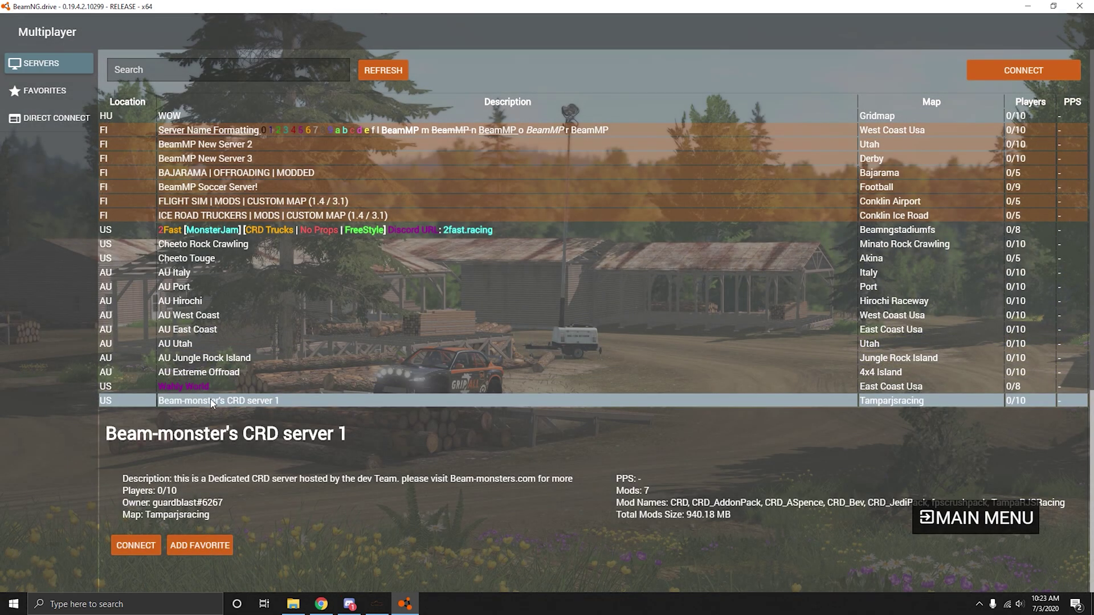
pyautogui.click(142, 546)
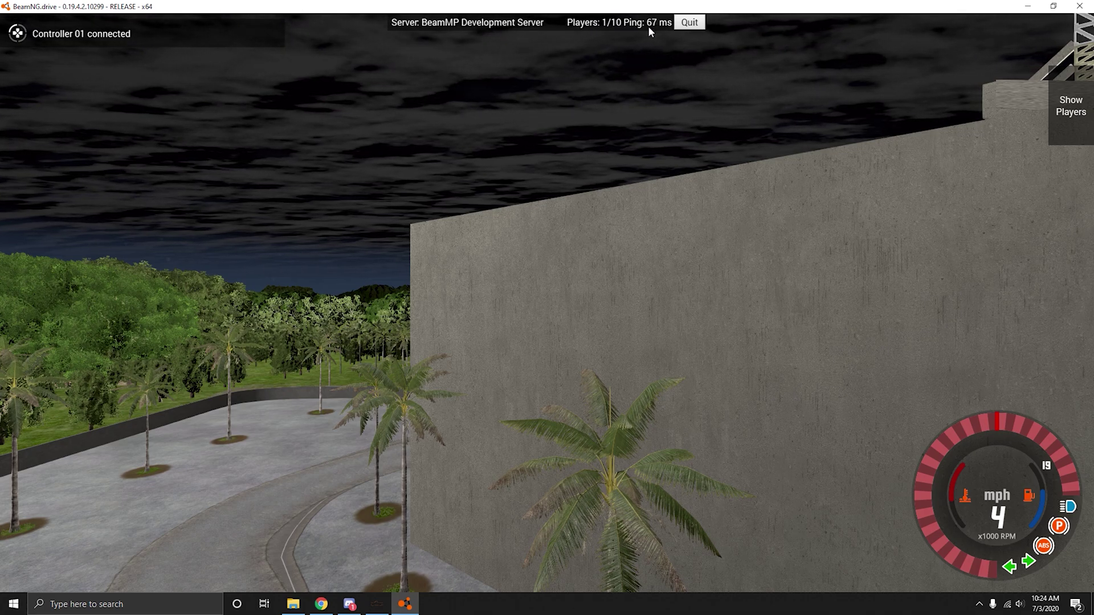
# Show the list of players on the server and hide it again.
pyautogui.click(1069, 108)
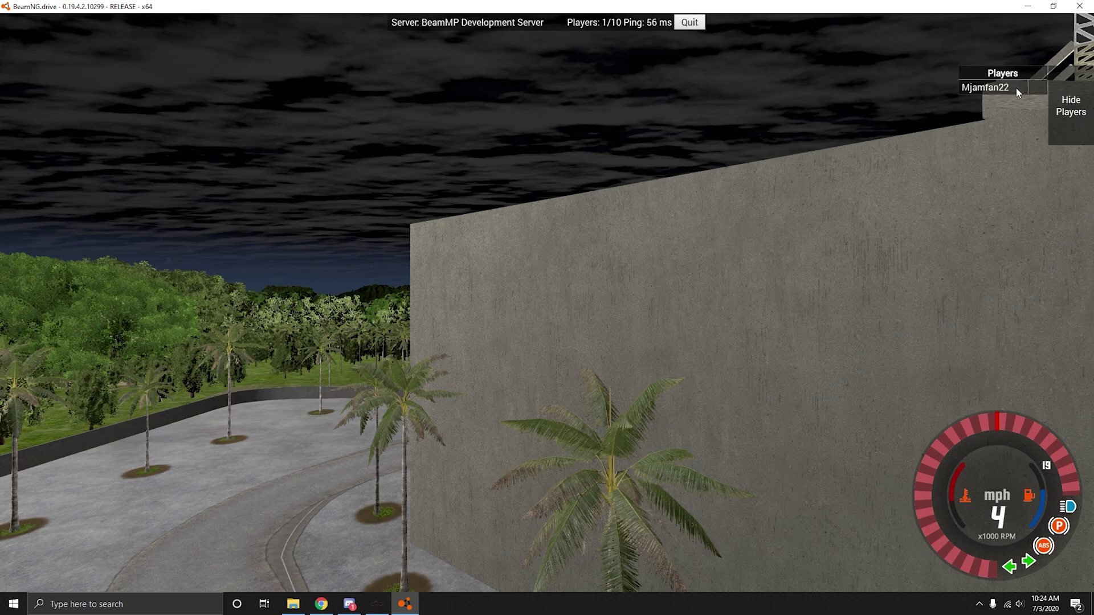
pyautogui.click(1083, 108)
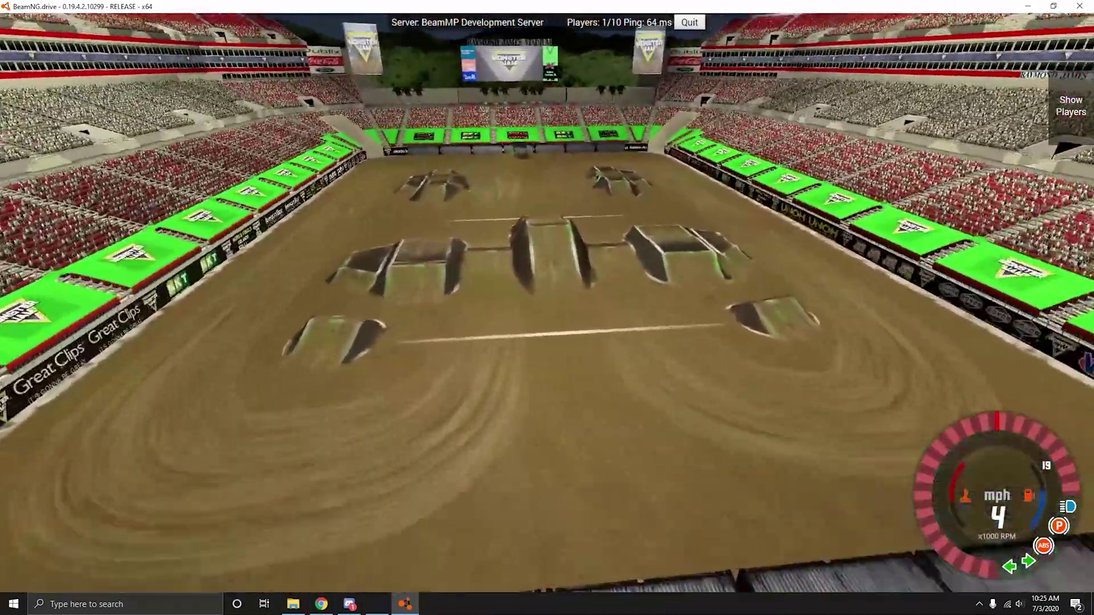
# Open the in-game options and review the multiplayer settings for nametags, debug messages, launcher port and mod cache.
pyautogui.press('Escape')
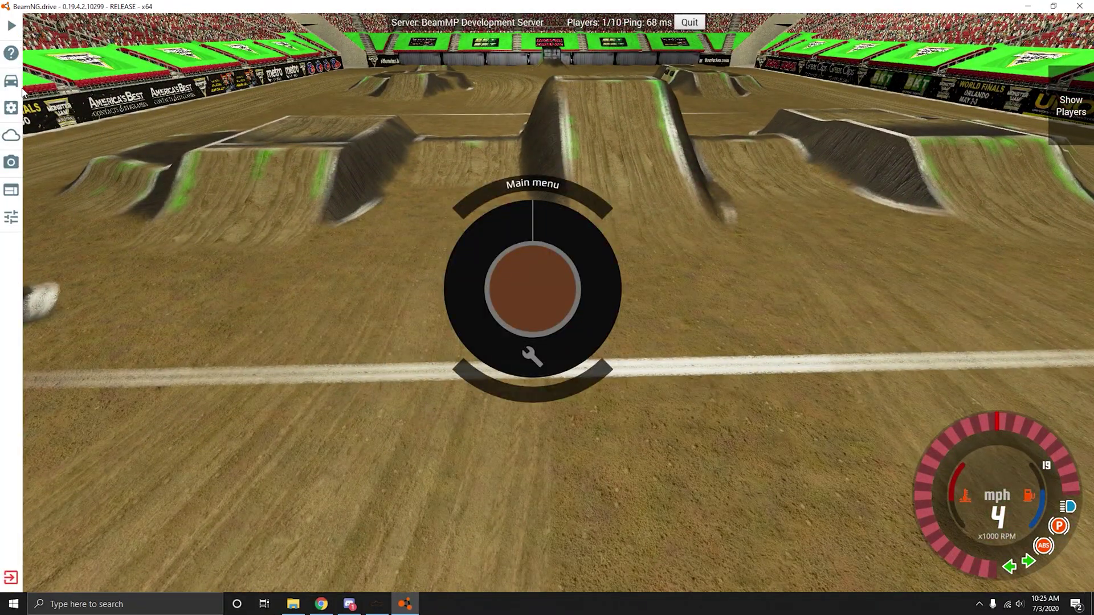
pyautogui.click(11, 216)
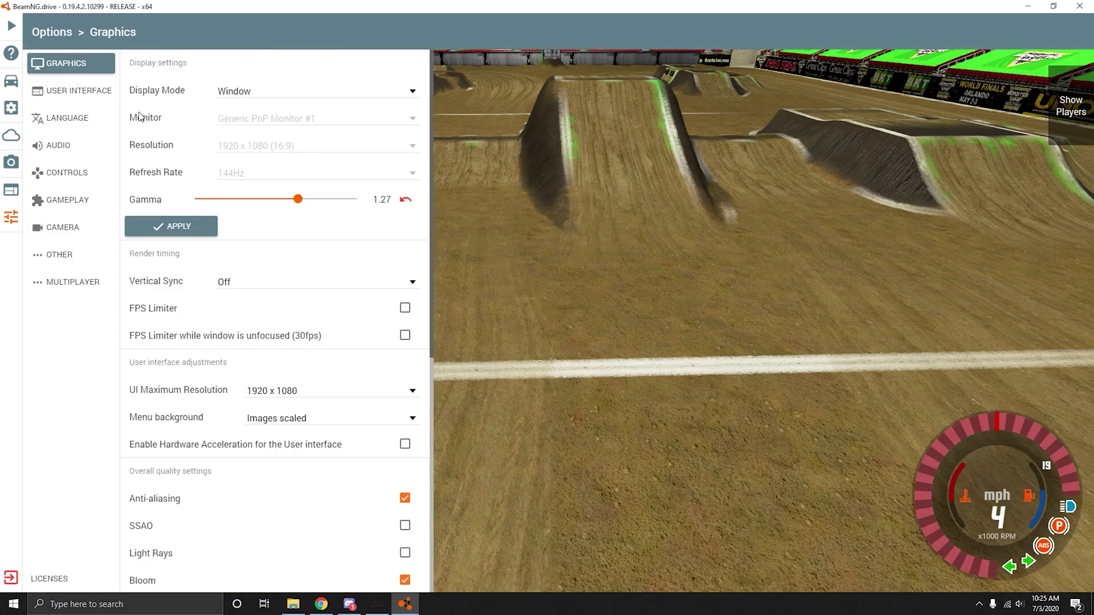
pyautogui.click(46, 283)
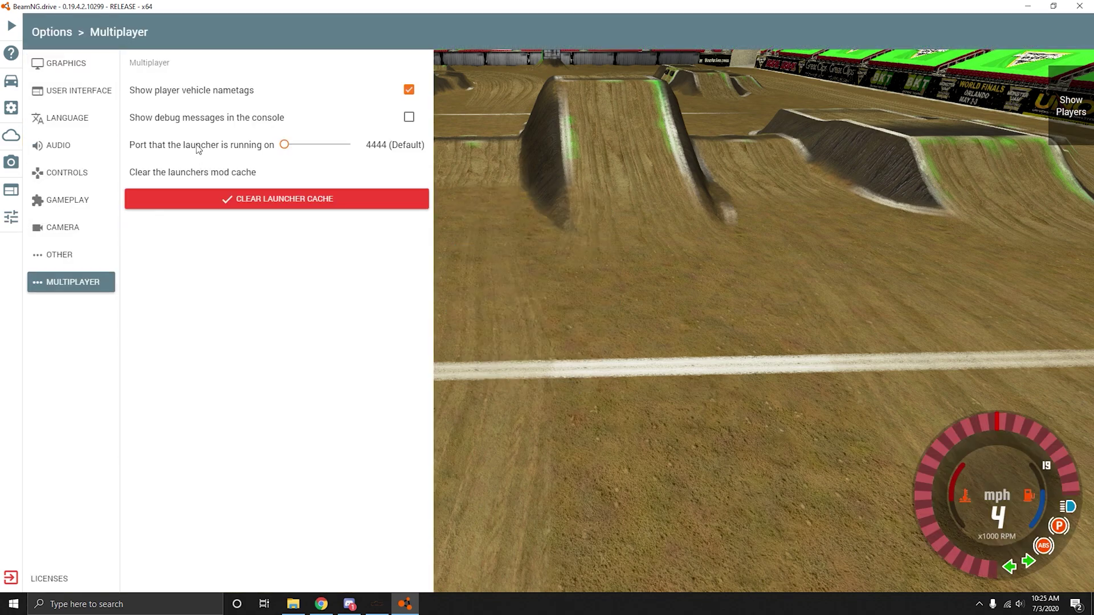
pyautogui.click(222, 93)
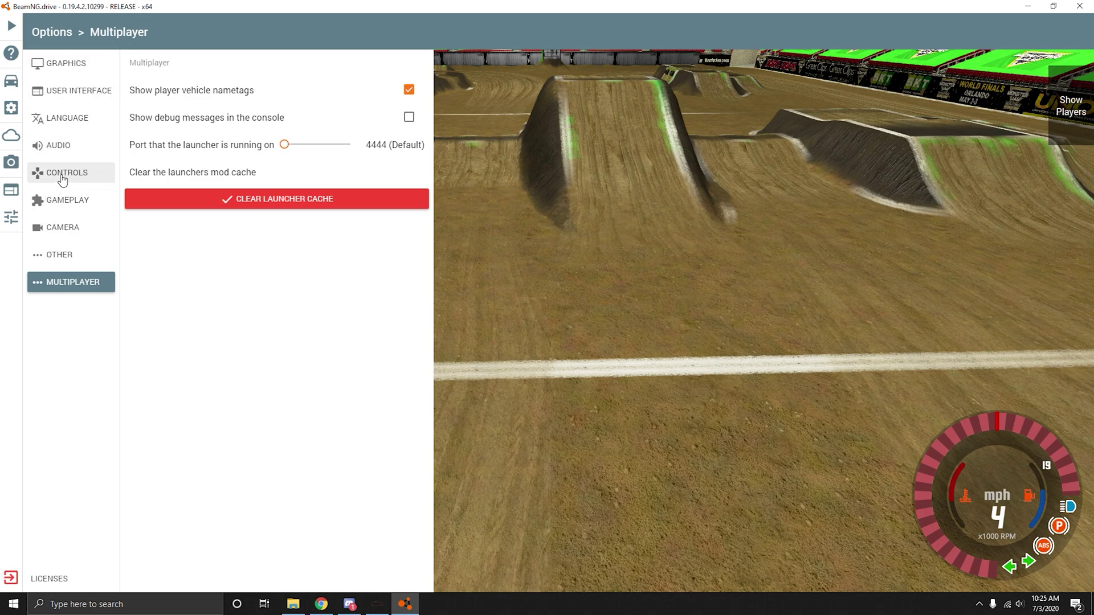
# Spawn the Mad Scientist version of the CRD Monster Truck from the vehicle selection.
pyautogui.click(11, 84)
pyautogui.scroll(-3, 280, 381)
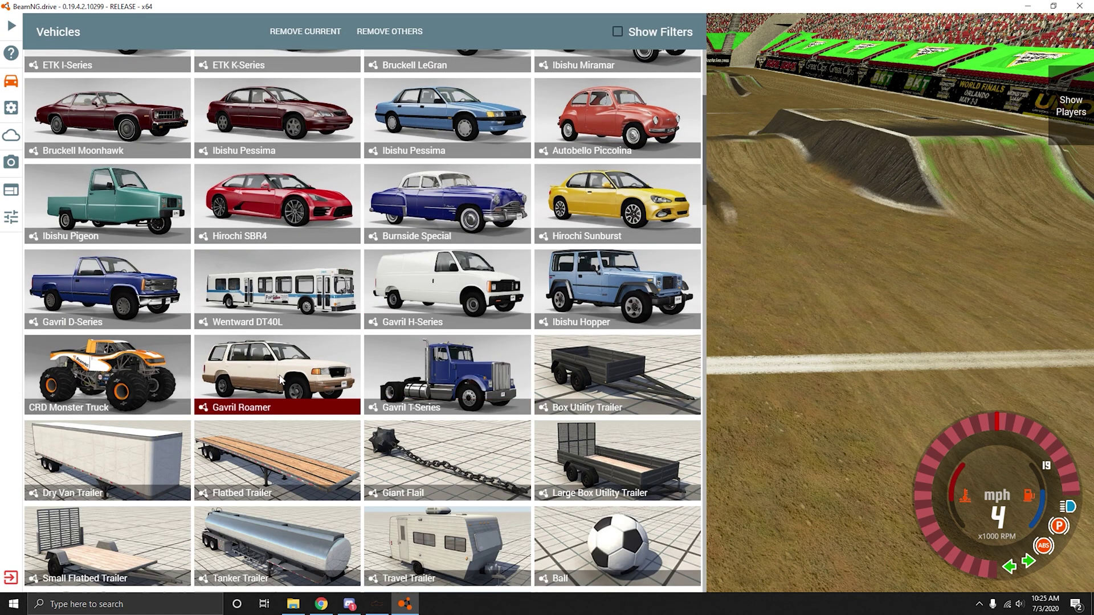
pyautogui.click(101, 393)
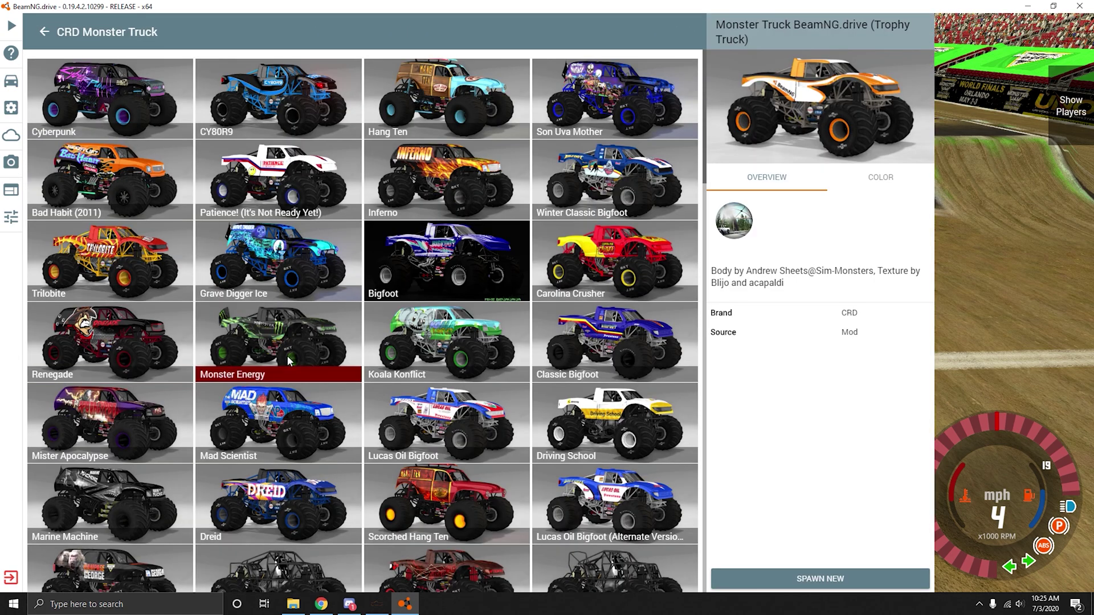
pyautogui.scroll(-3, 286, 354)
pyautogui.scroll(1, 268, 305)
pyautogui.click(268, 306)
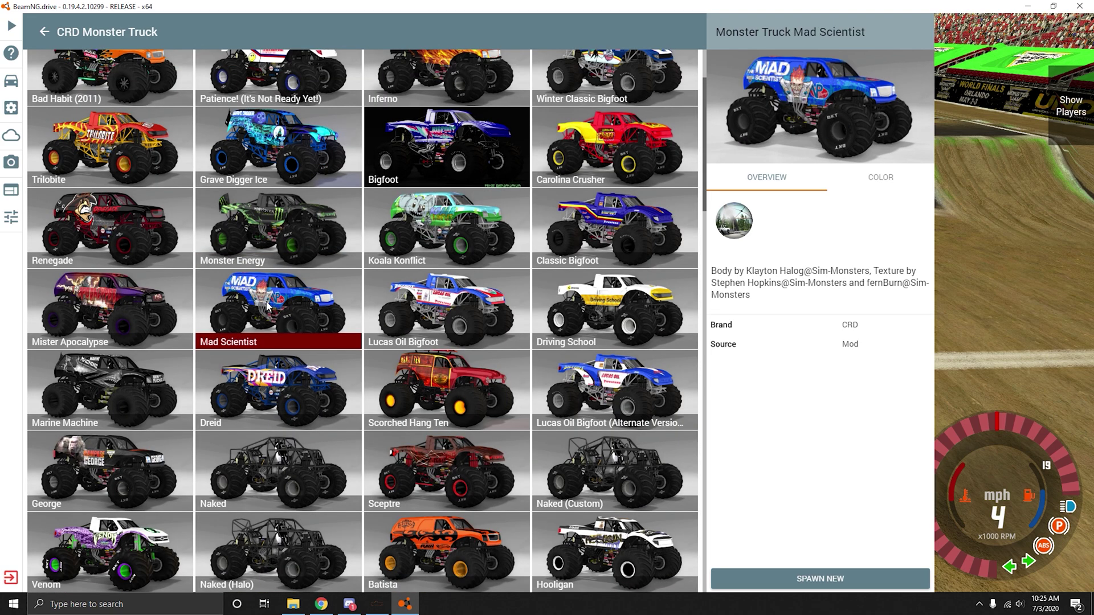
pyautogui.doubleClick(268, 306)
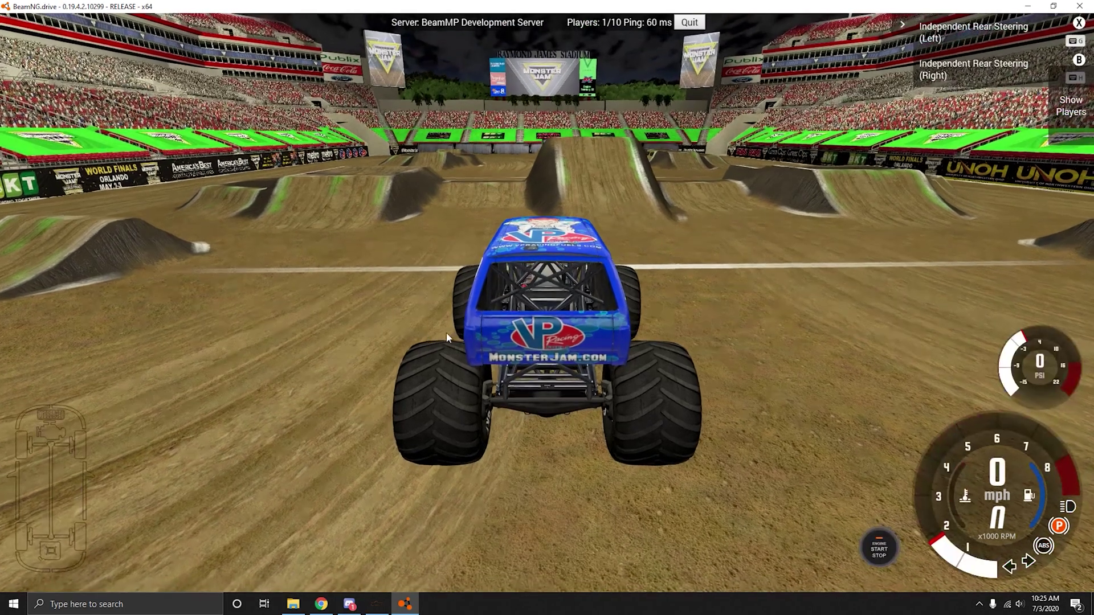
# Drive the Mad Scientist truck forward across the stadium floor, steer it around to the left and brake to a stop.
pyautogui.press('Up')
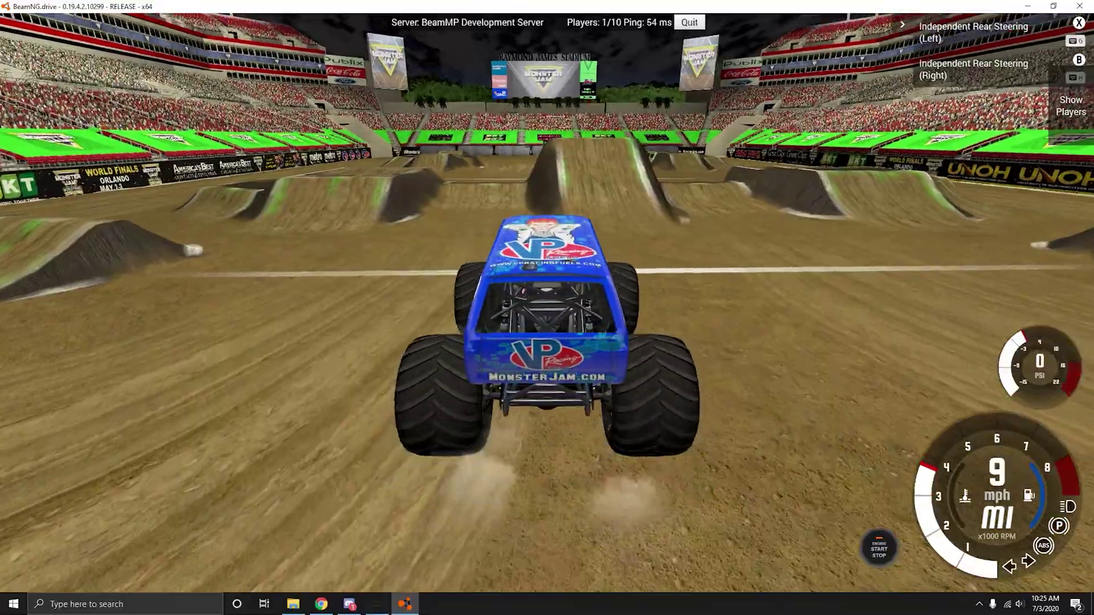
pyautogui.press('Right')
pyautogui.press('Left')
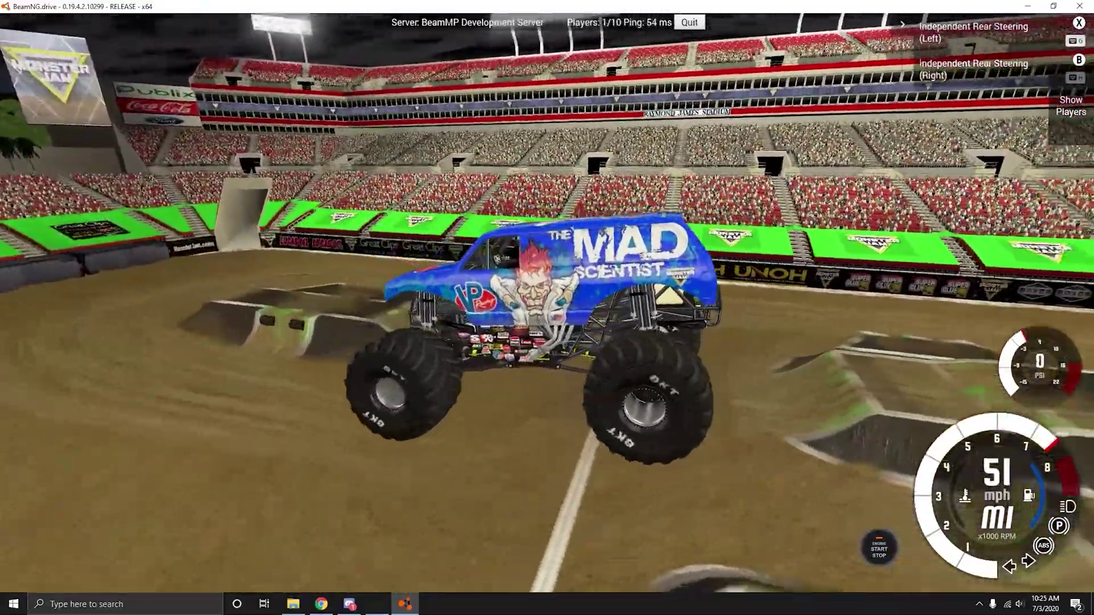
pyautogui.press('Left')
pyautogui.press('Down')
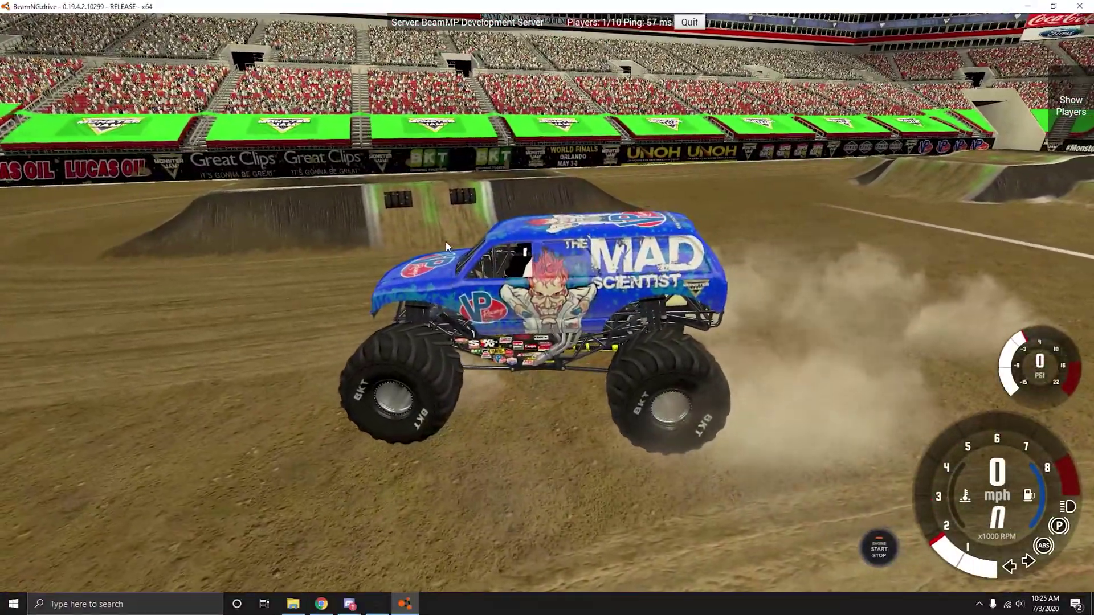
# Turn simplified collision physics on in the gameplay options and back off, and return to the stadium view.
pyautogui.press('Escape')
pyautogui.press('e')
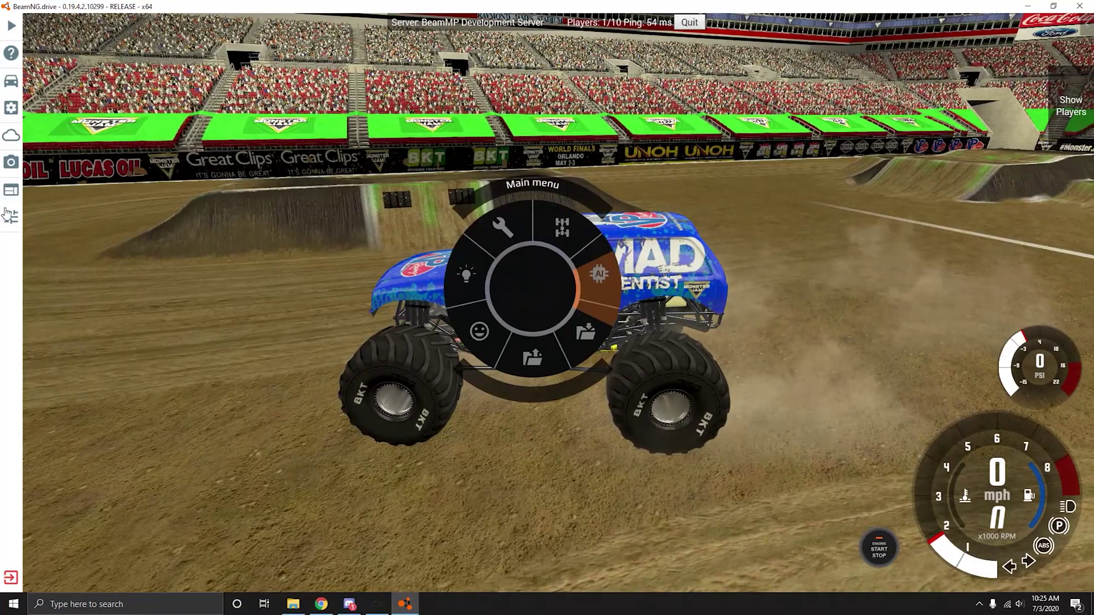
pyautogui.click(11, 217)
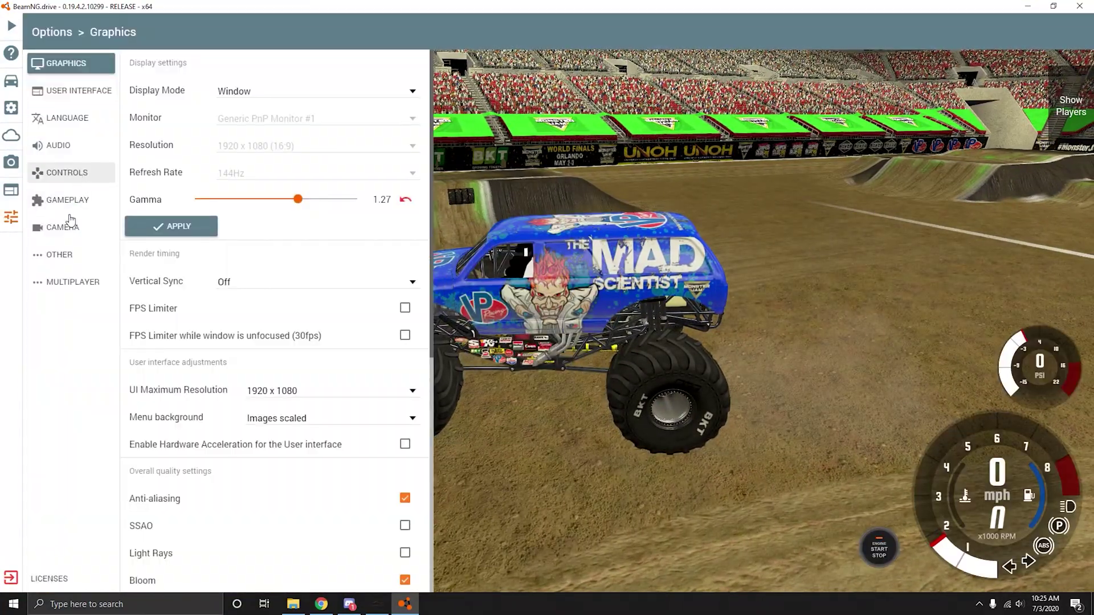
pyautogui.click(77, 200)
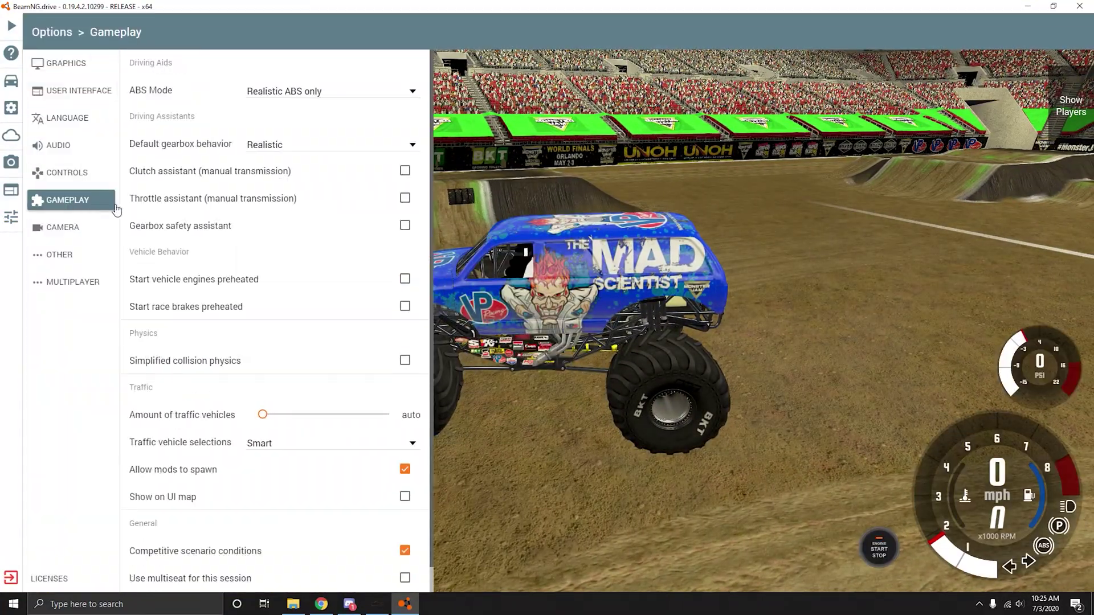
pyautogui.click(404, 361)
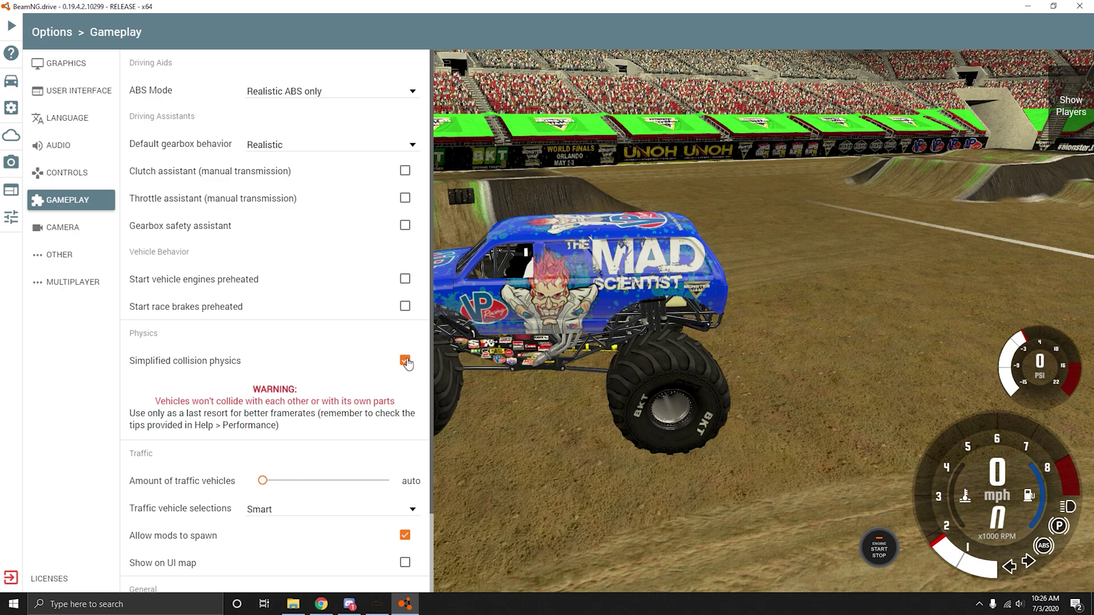
pyautogui.click(405, 361)
pyautogui.press('Escape')
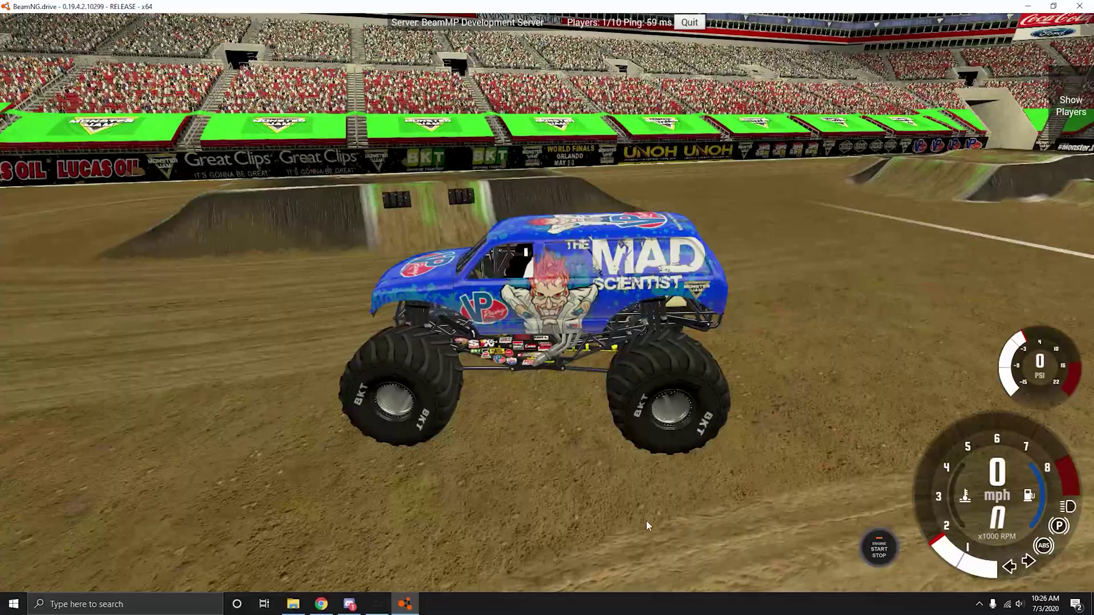
pyautogui.moveTo(628, 518); pyautogui.dragTo(826, 518)
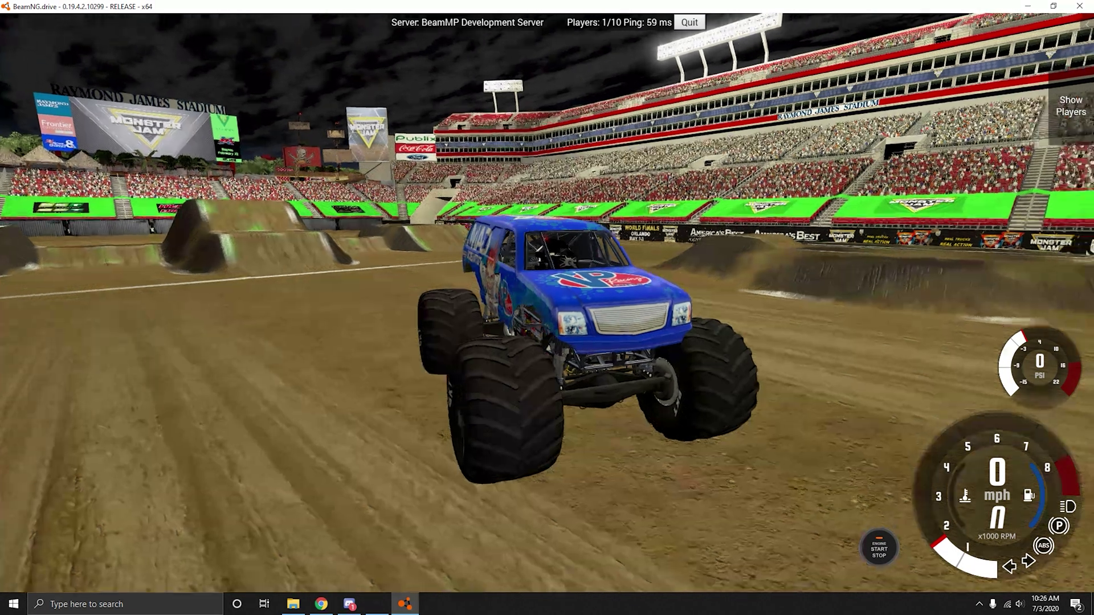
pyautogui.moveTo(737, 426); pyautogui.dragTo(849, 321)
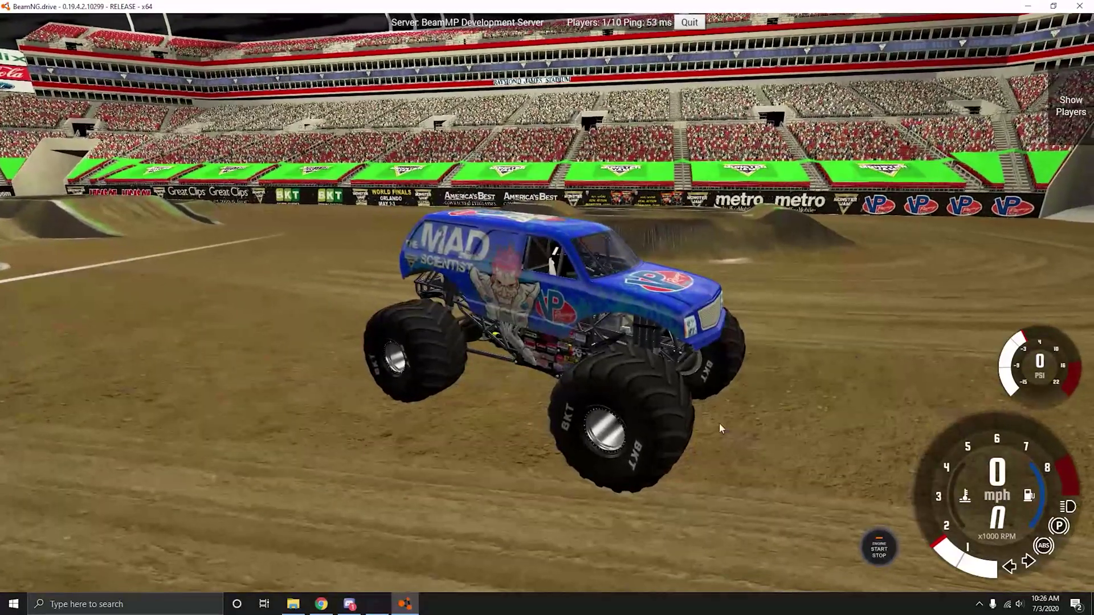